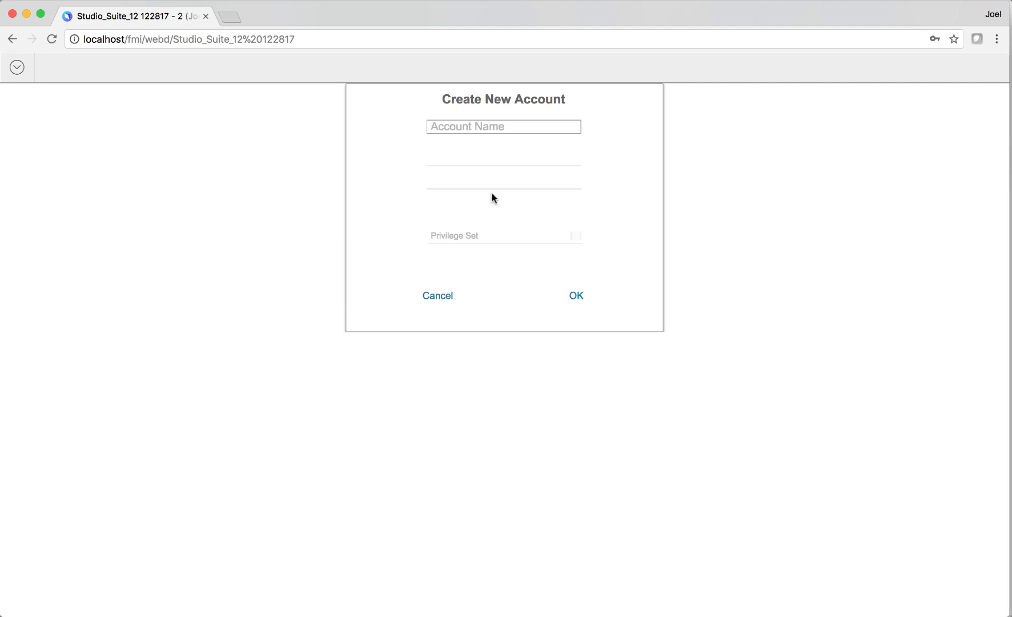
# - Create the user account with its name, a confirmed password, and the 080_Editor_Engineer privilege set
pyautogui.write('Carol')
pyautogui.press('Tab')
pyautogui.write('123')
pyautogui.press('Tab')
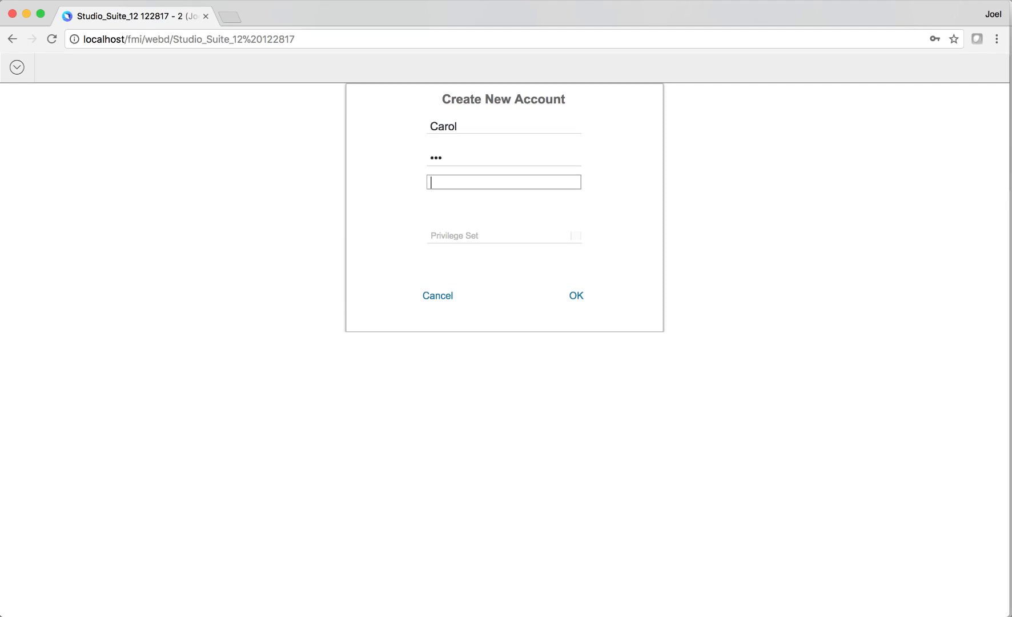
pyautogui.click(479, 236)
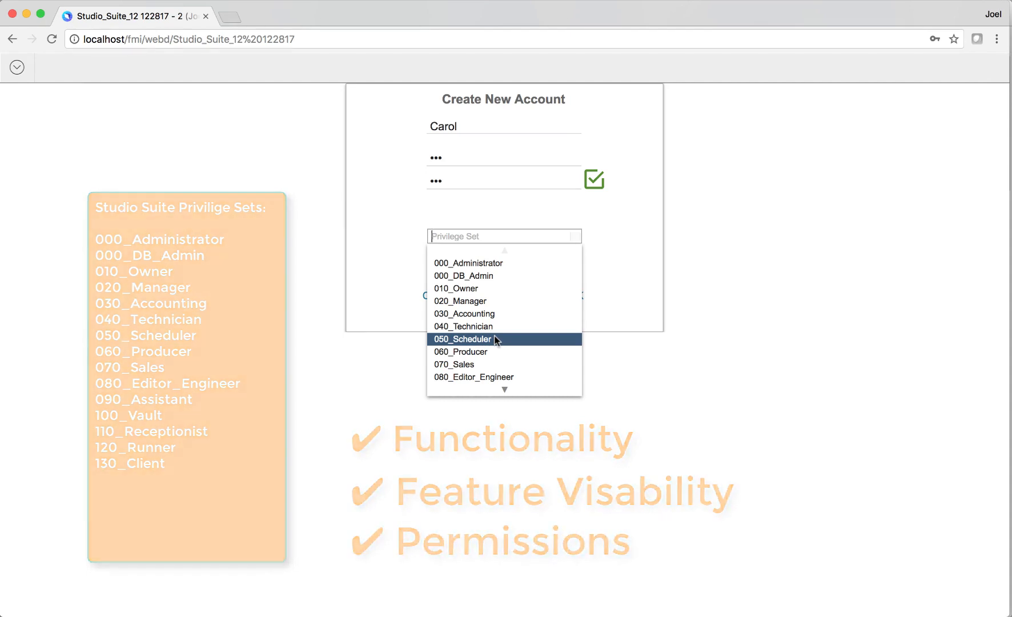
pyautogui.click(490, 376)
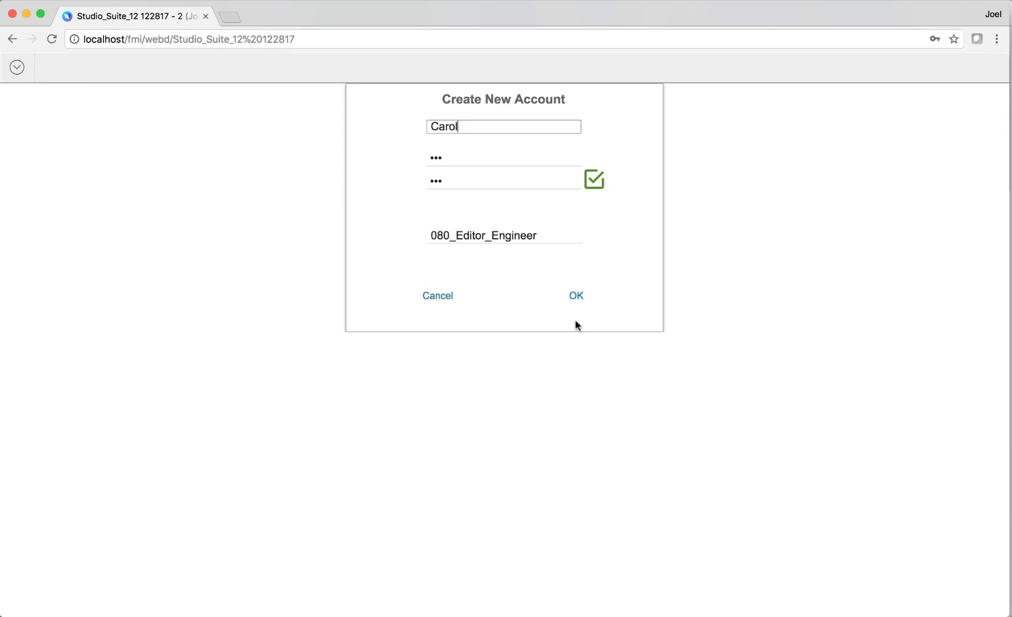
pyautogui.click(581, 304)
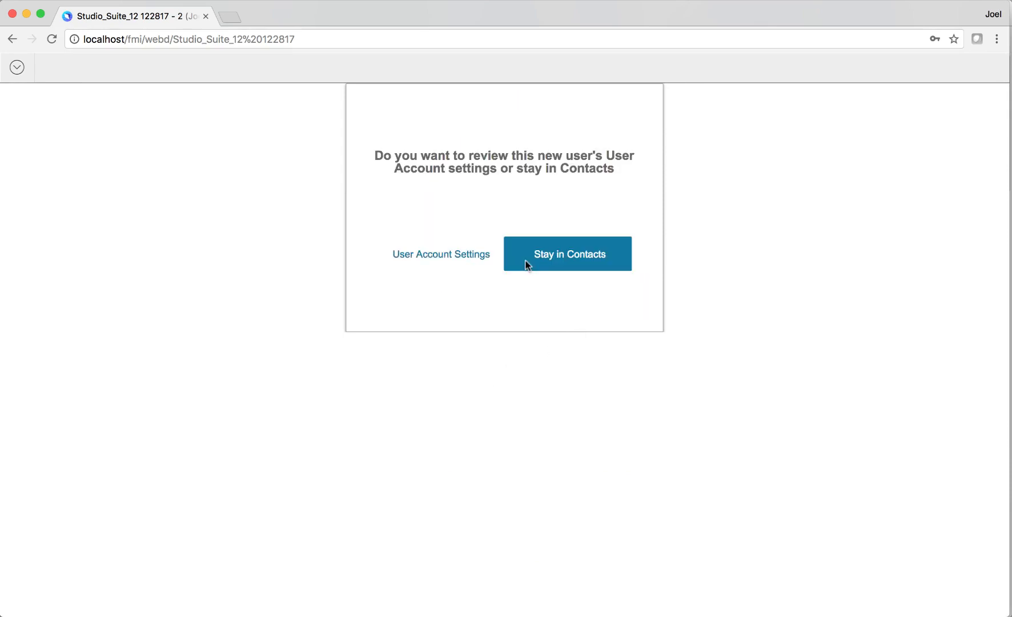
# - Set the new account's company to 1 - Plan-it Perfect Productions and view its e-mail settings
pyautogui.click(444, 267)
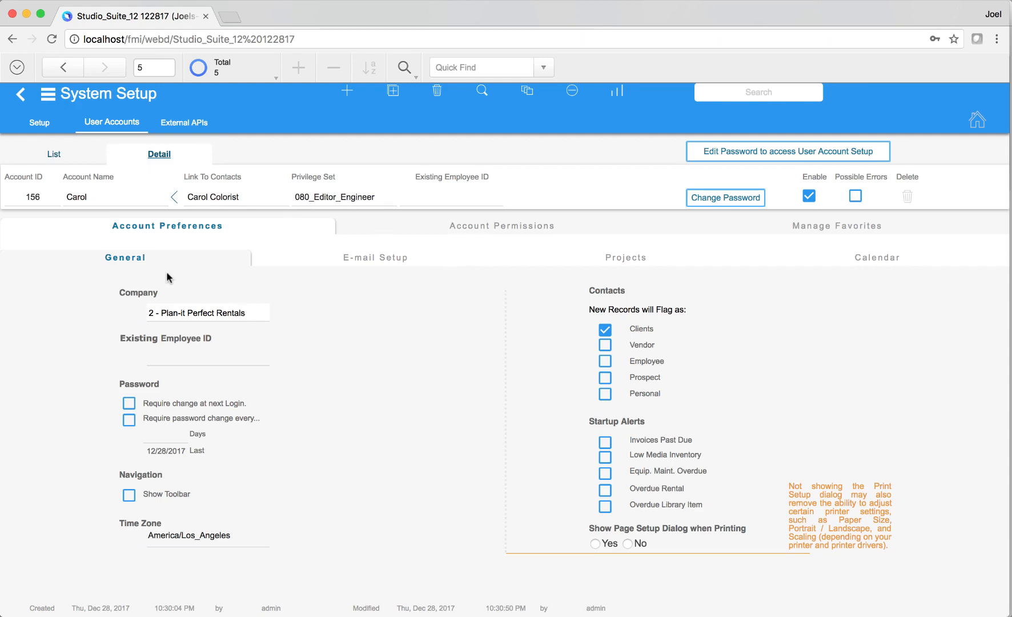
pyautogui.click(248, 312)
pyautogui.click(249, 312)
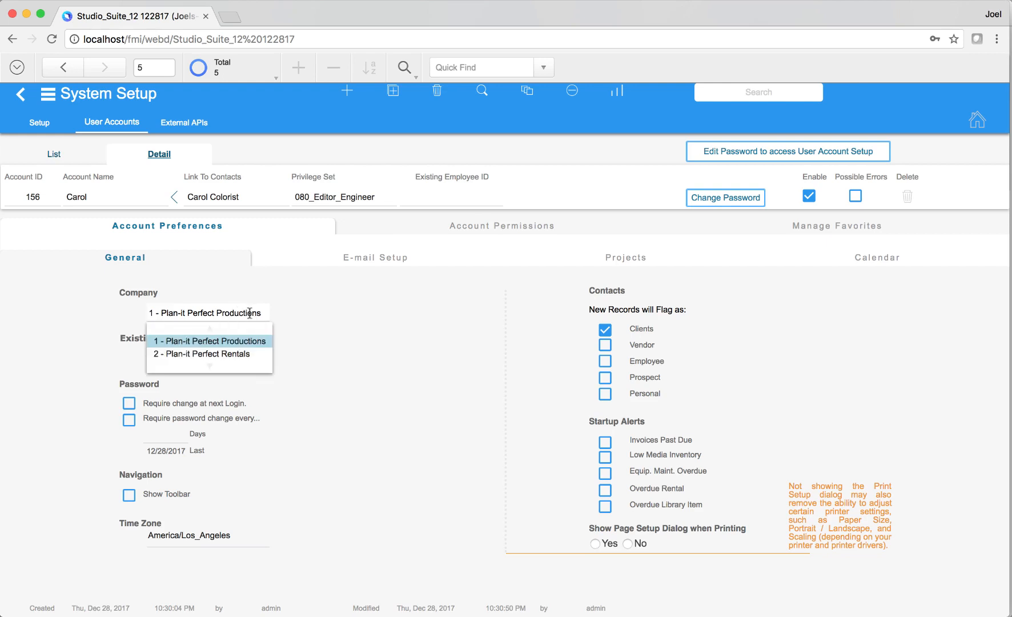
pyautogui.click(301, 323)
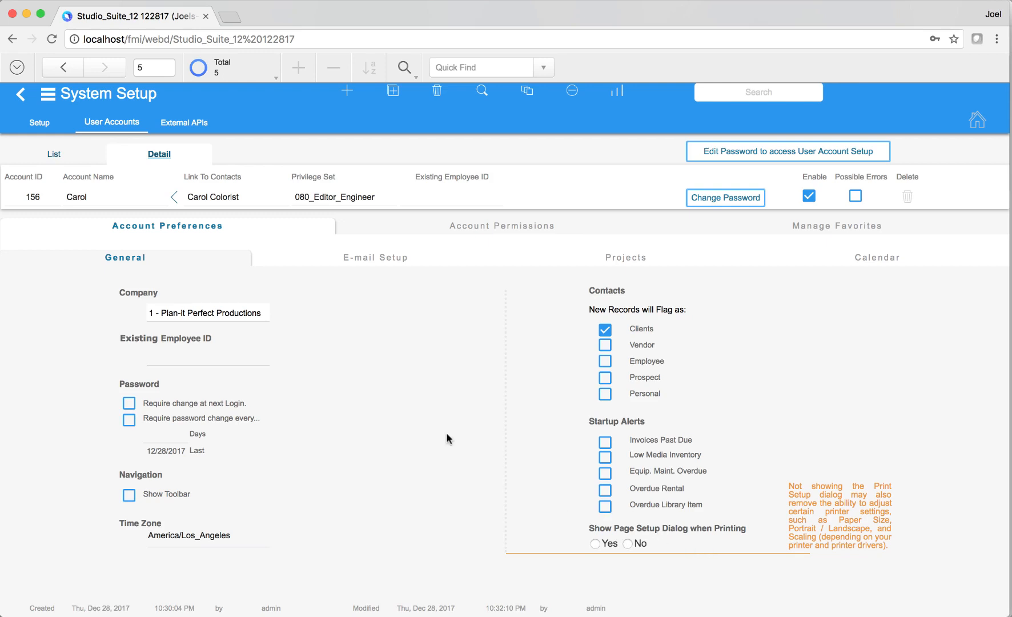
pyautogui.click(418, 258)
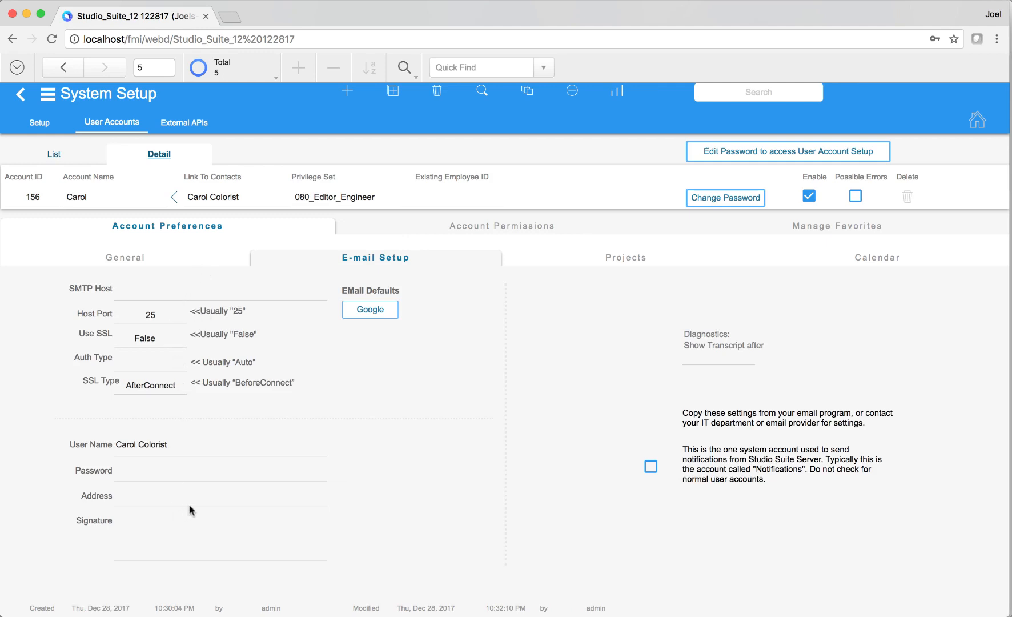
# - Make new projects default to type ADR and status Quote for this account
pyautogui.click(611, 263)
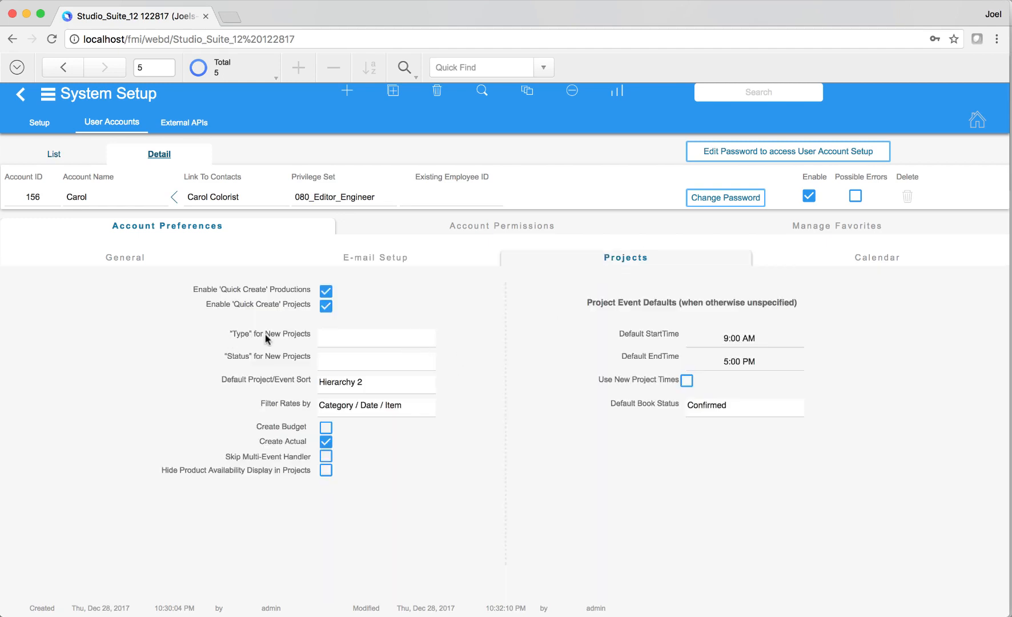
pyautogui.click(355, 341)
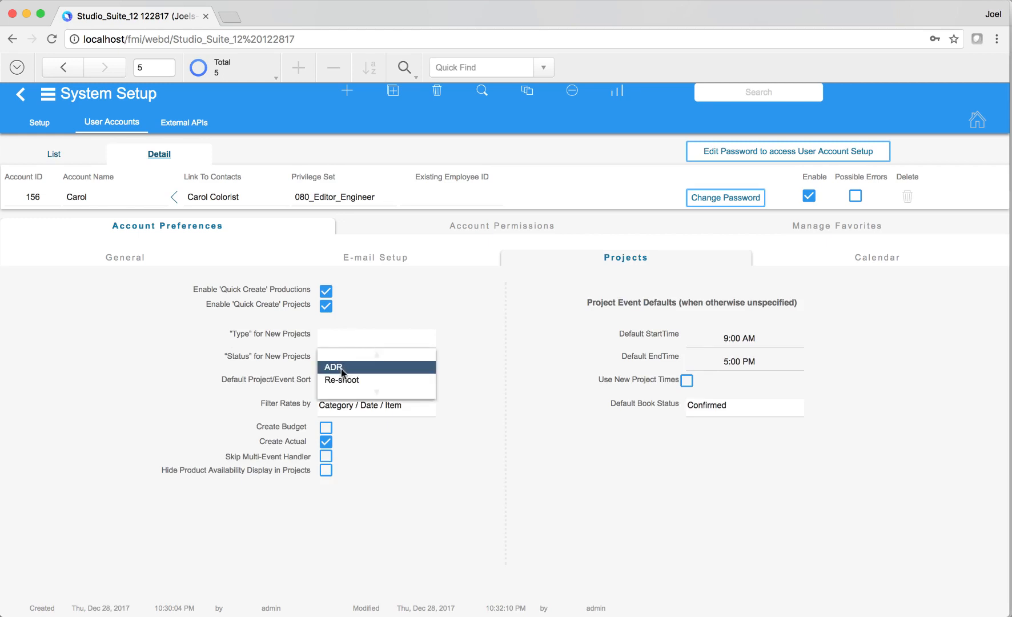
pyautogui.click(341, 366)
pyautogui.click(343, 363)
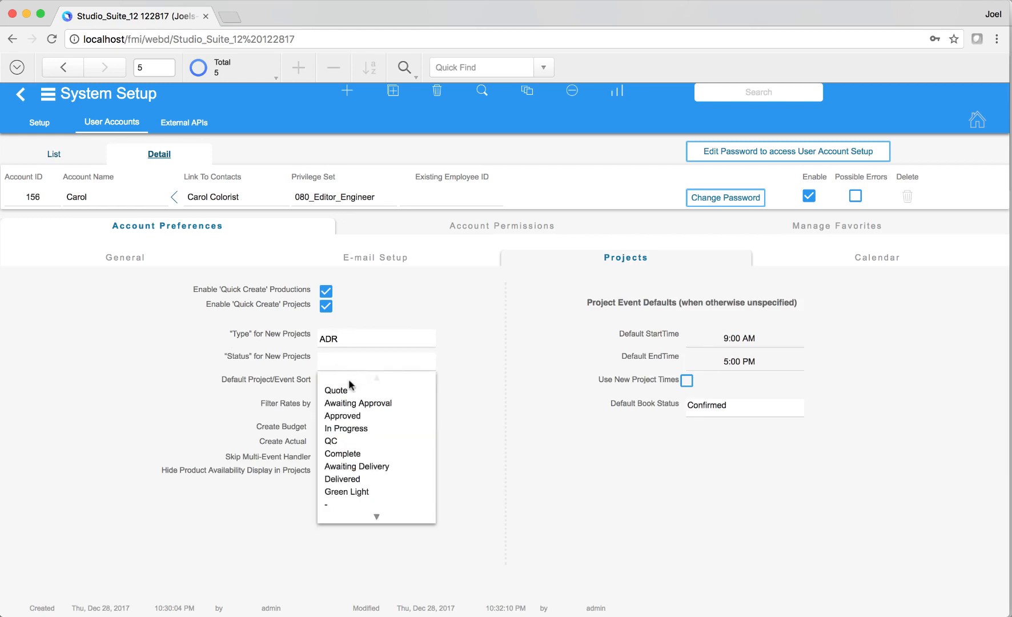
pyautogui.click(348, 394)
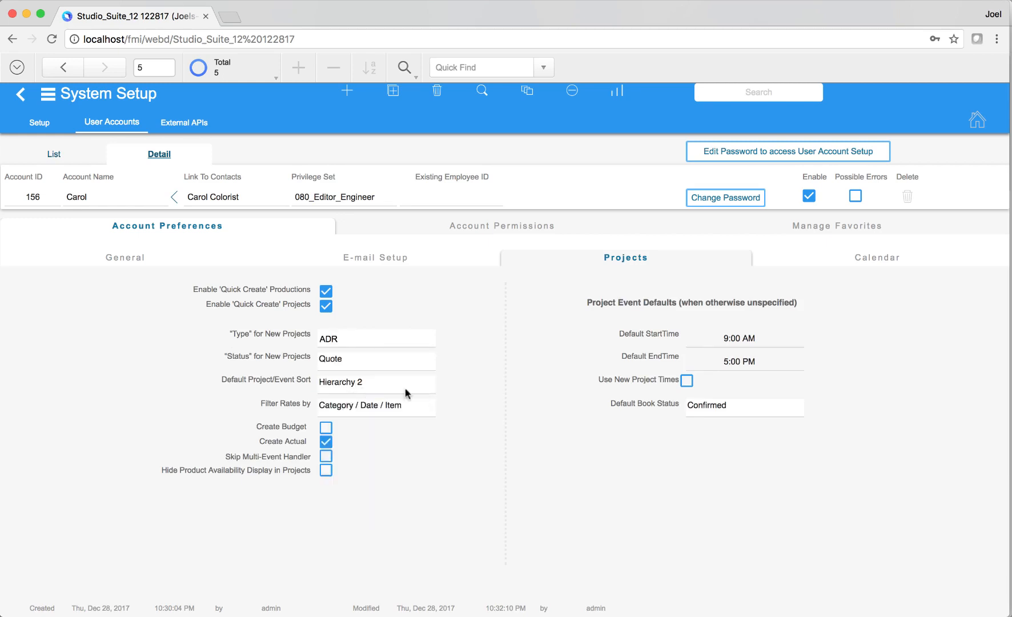
pyautogui.click(828, 267)
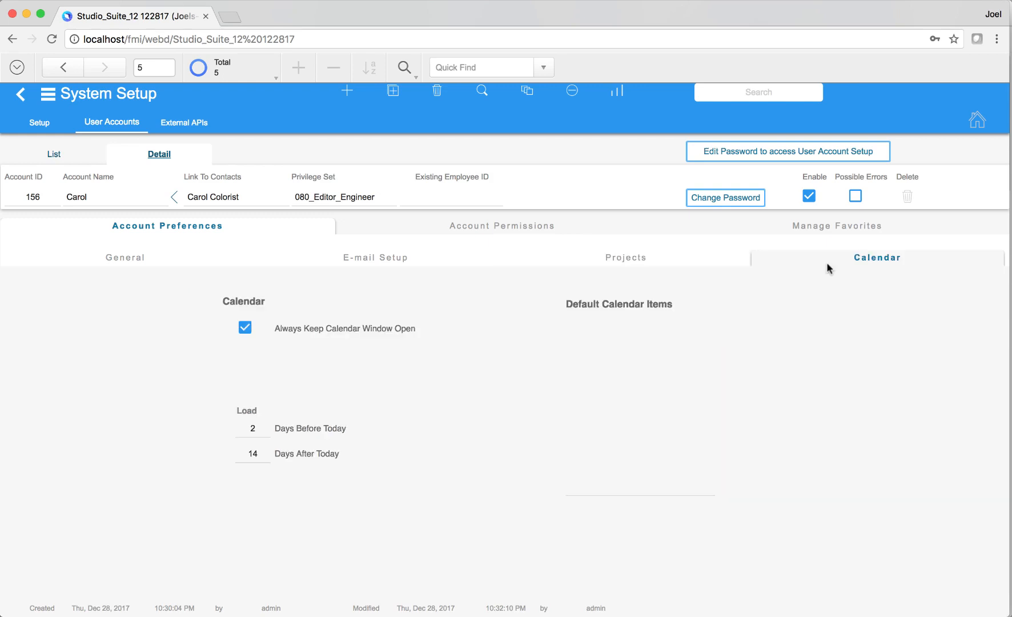
pyautogui.click(463, 229)
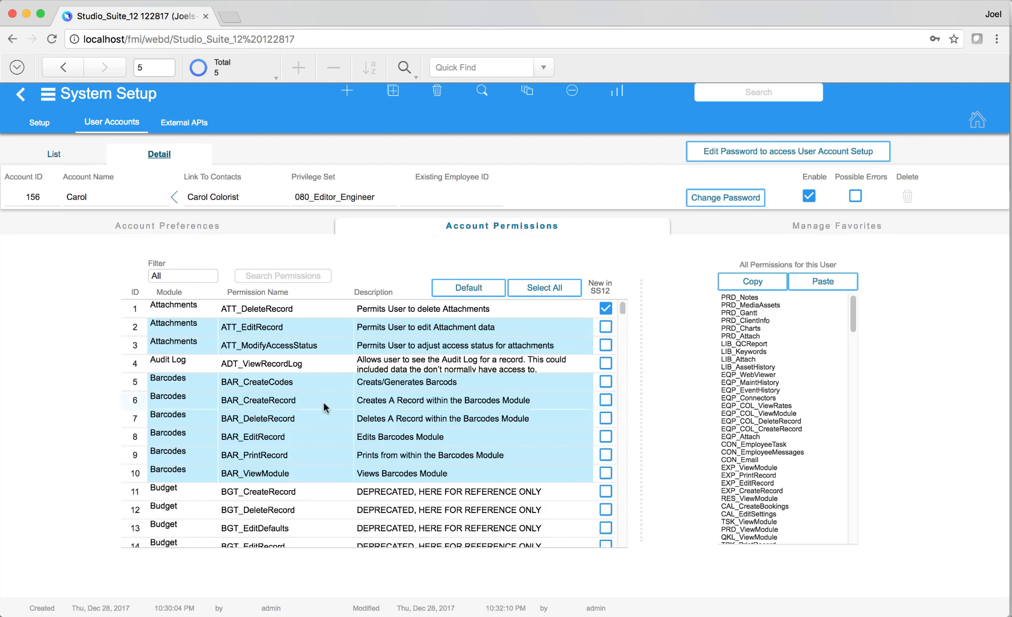
# - Toggle the CALSH_PrintRecord permission on and back off, then copy the full permission list
pyautogui.scroll(-5, 340, 504)
pyautogui.scroll(-8, 340, 504)
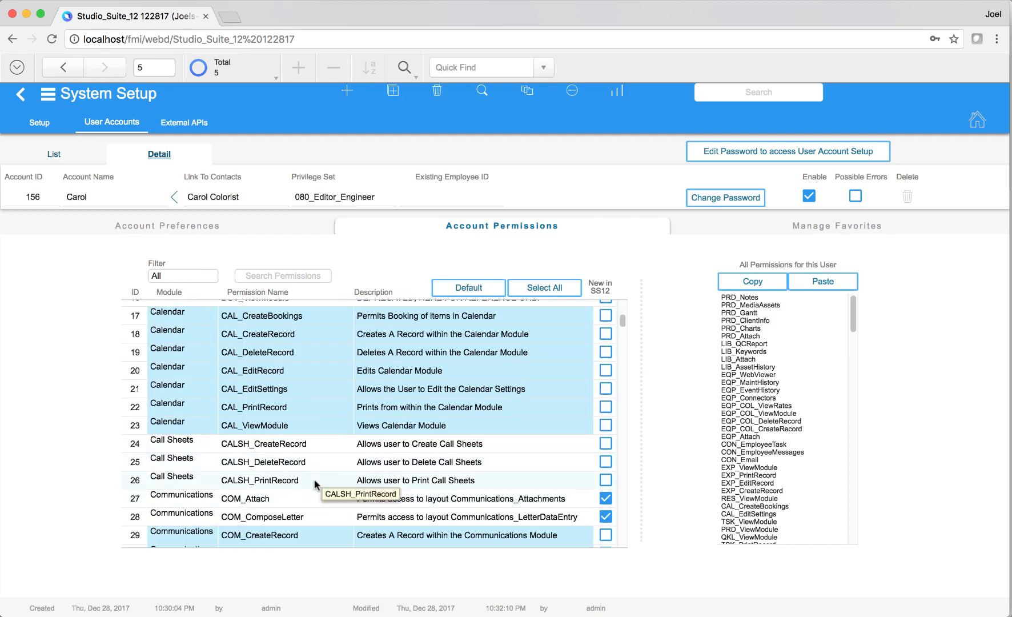
pyautogui.click(316, 483)
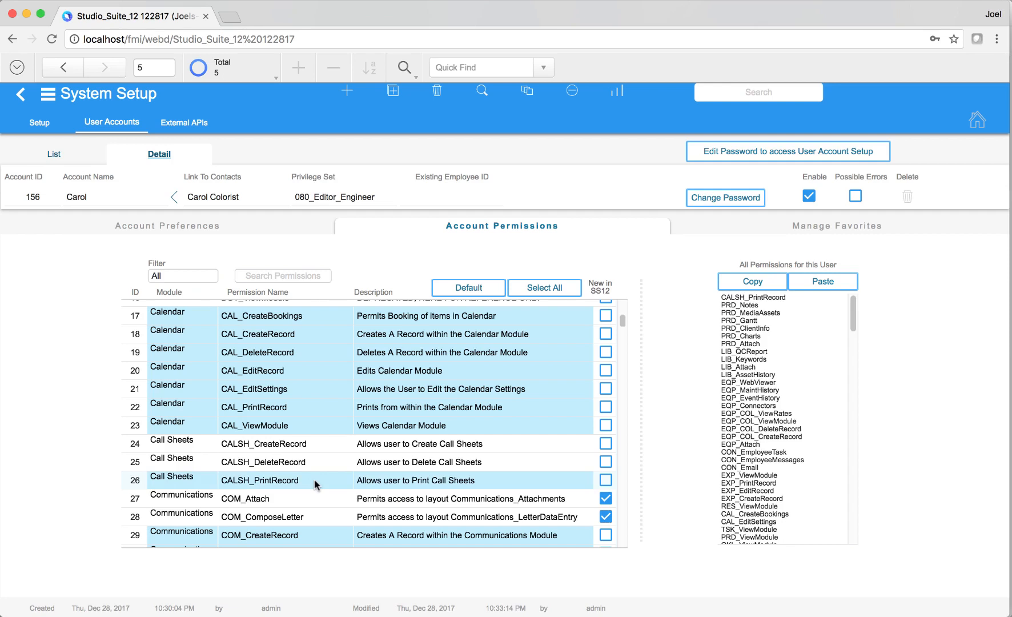
pyautogui.click(315, 483)
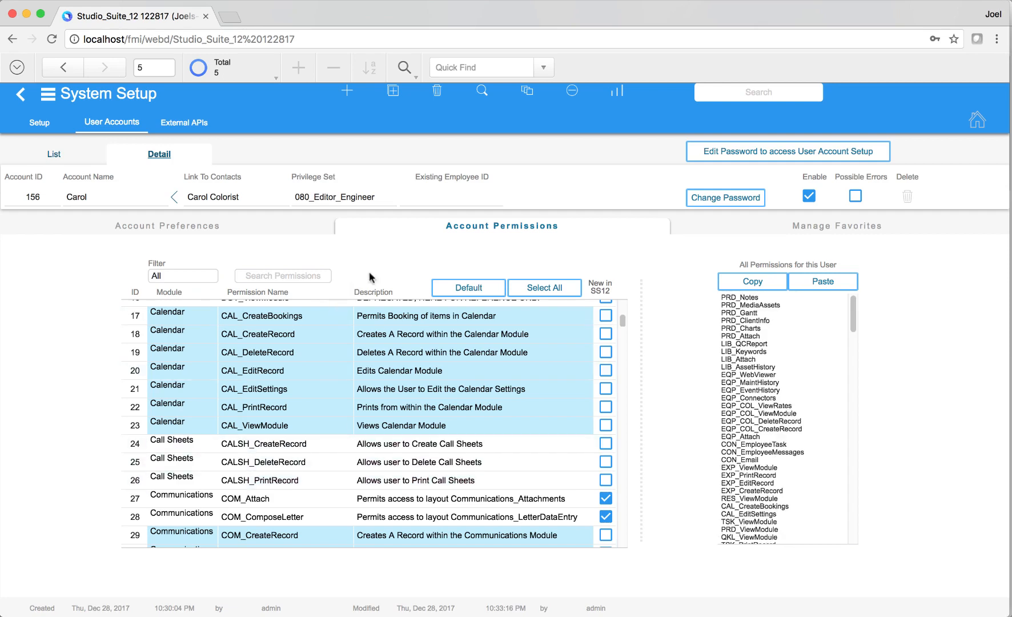
pyautogui.scroll(10, 358, 380)
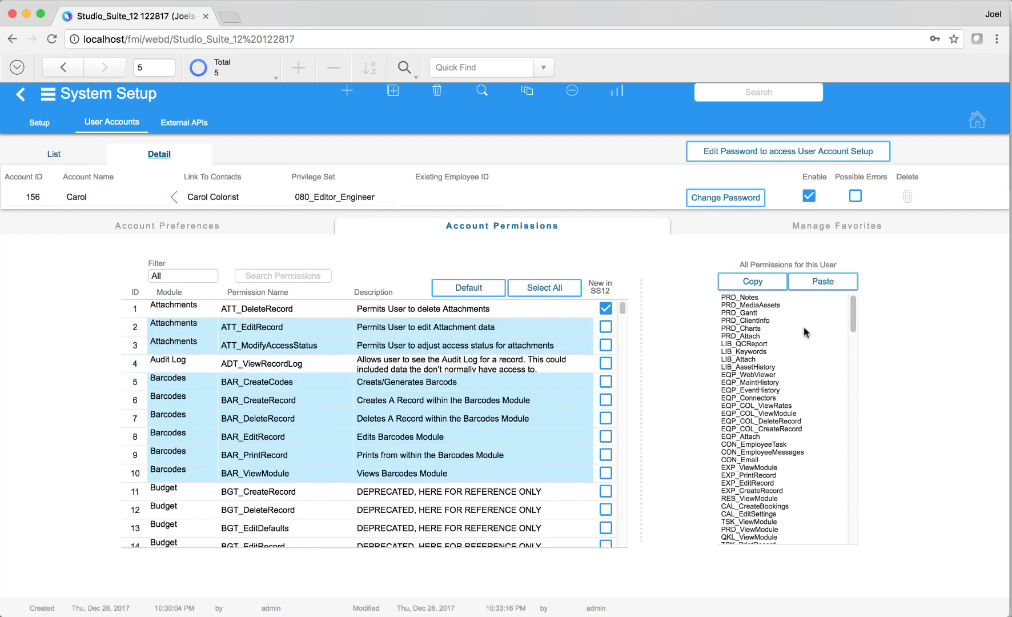
pyautogui.click(762, 283)
# - Go to the new account's record (156) and show its Manage Favorites settings
pyautogui.click(48, 67)
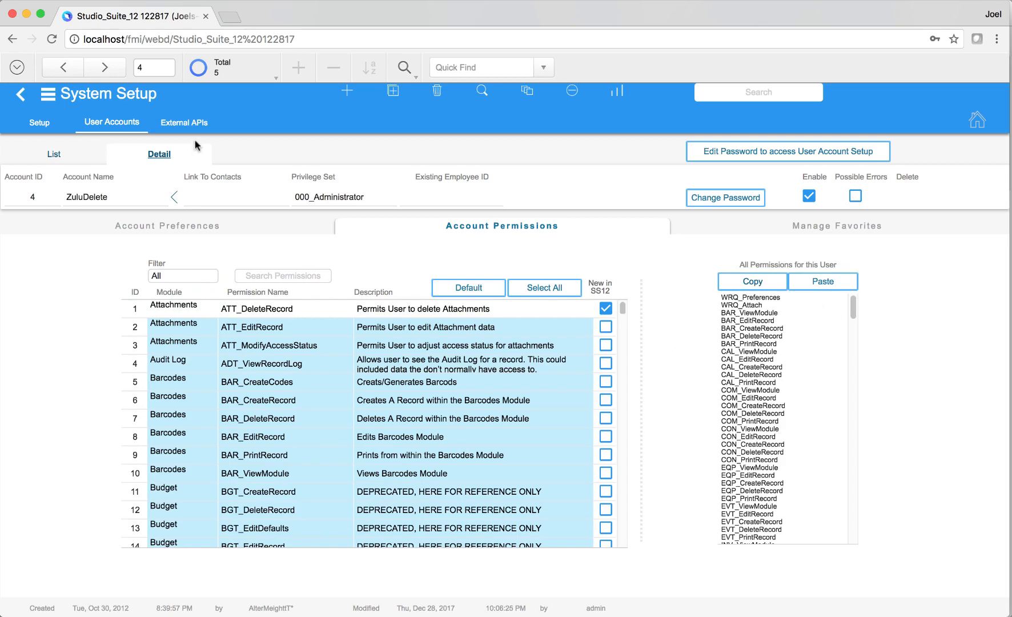
pyautogui.click(102, 69)
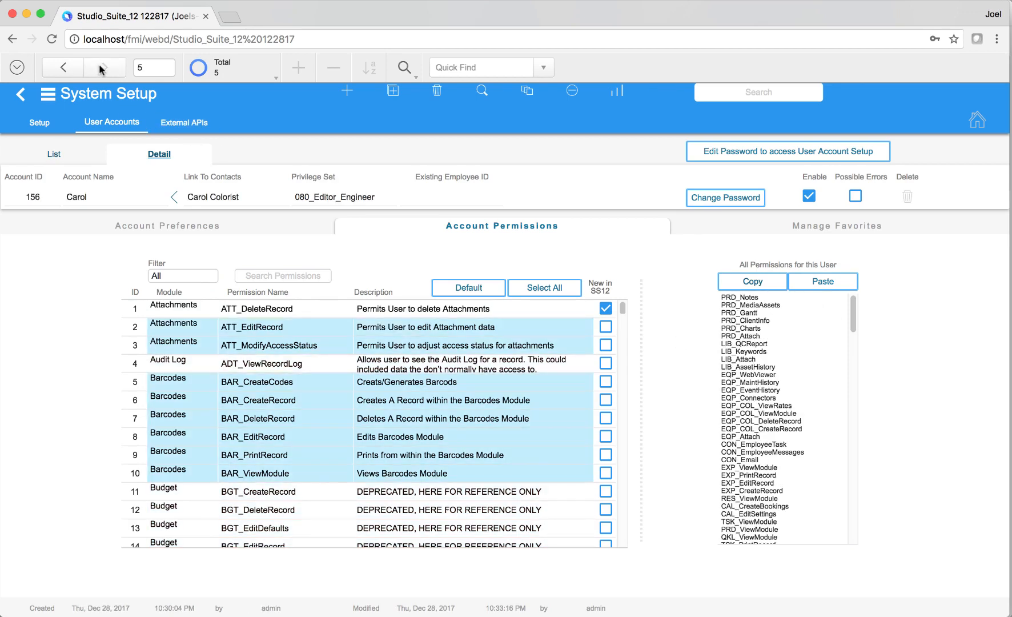
pyautogui.click(814, 230)
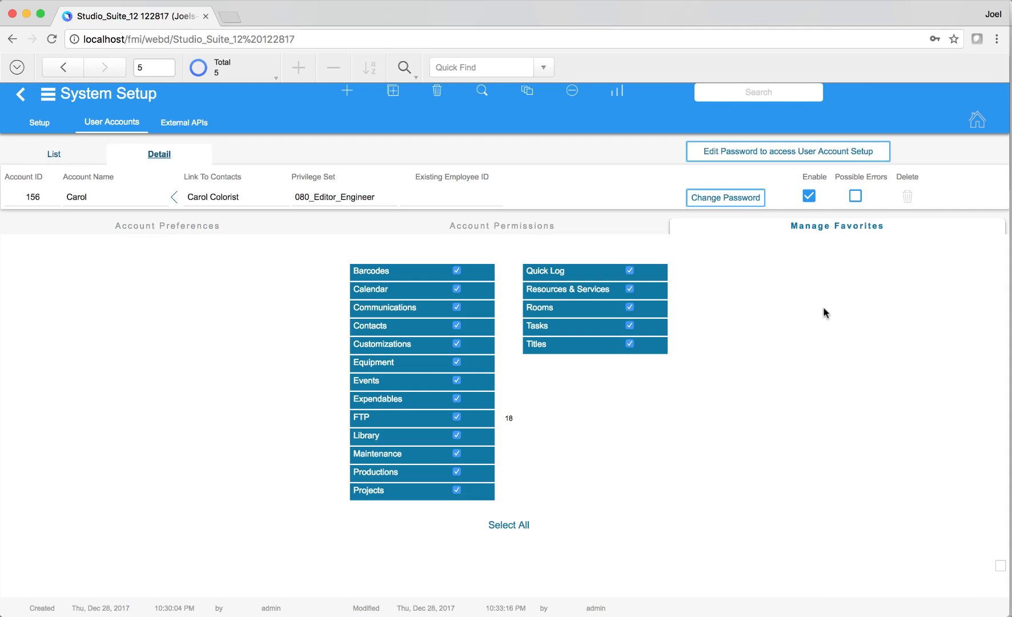
# - Uncheck and recheck Barcodes so all 18 favorites remain, then return to the home dashboard
pyautogui.click(390, 280)
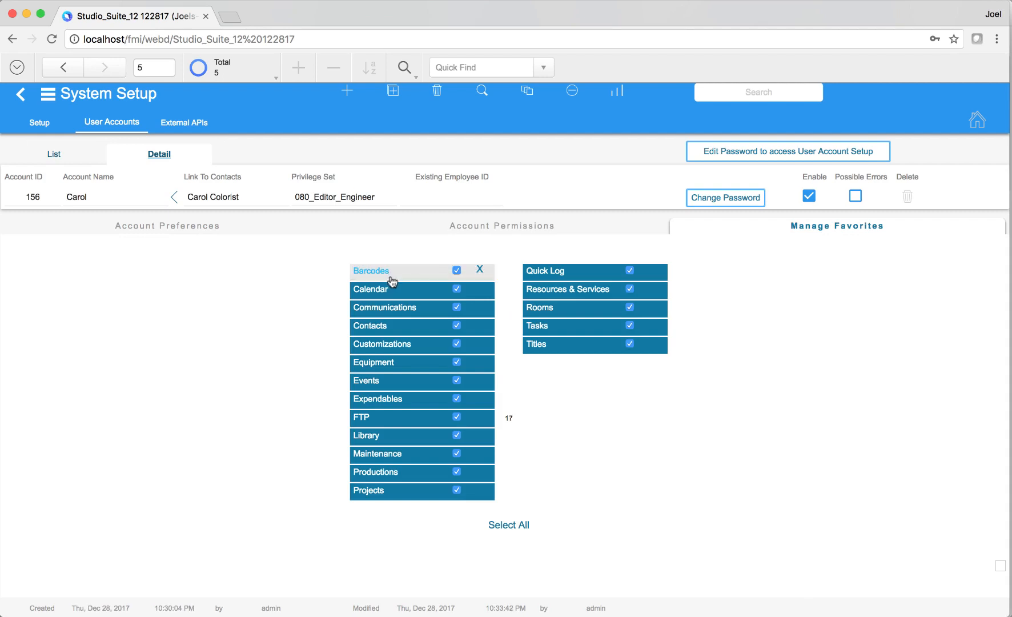
pyautogui.click(86, 100)
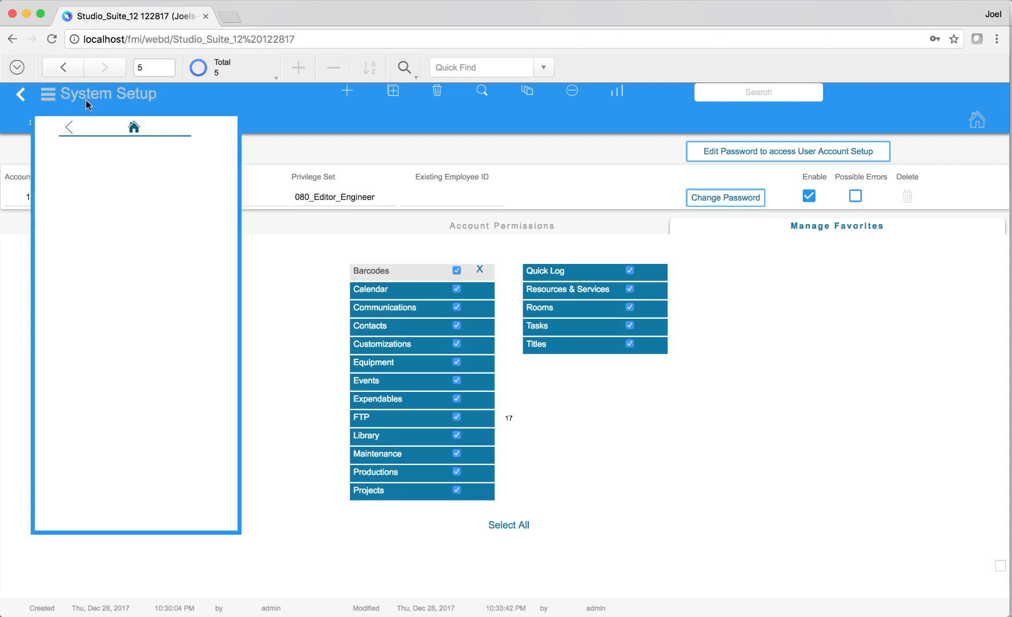
pyautogui.click(312, 303)
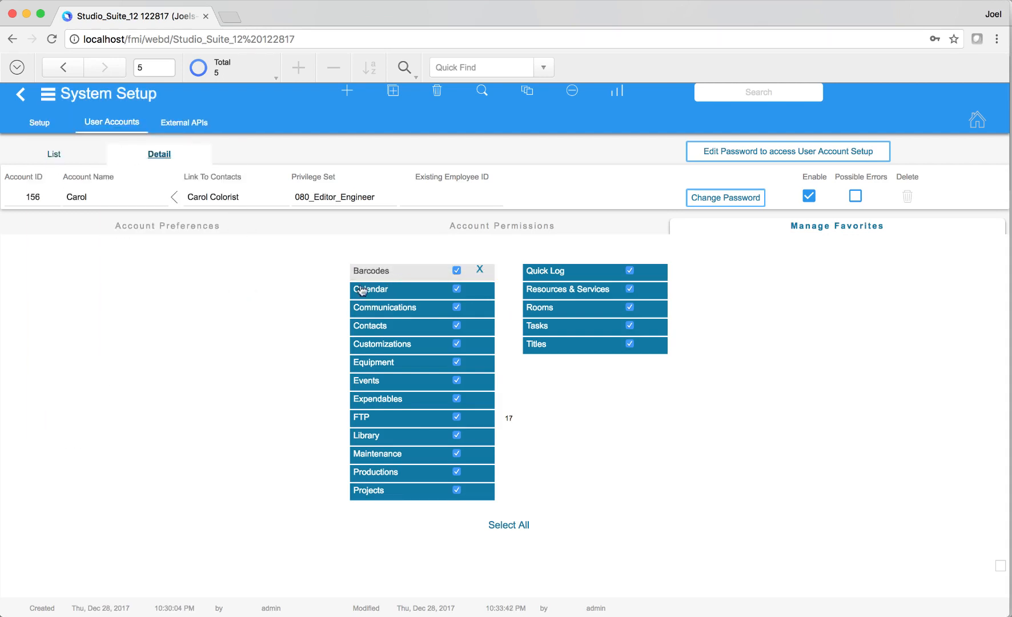
pyautogui.click(356, 273)
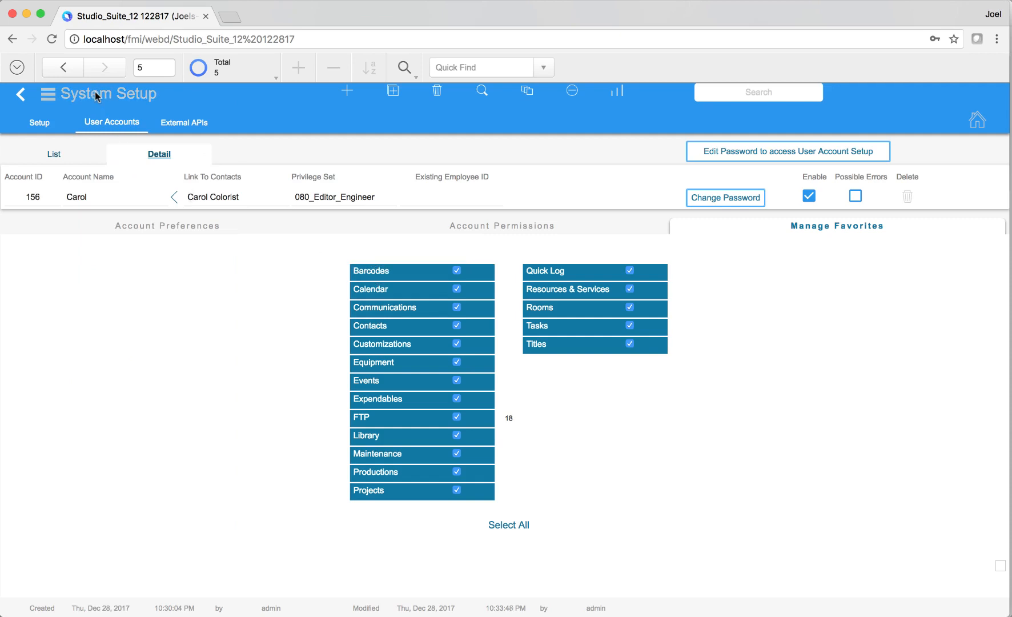
pyautogui.click(100, 107)
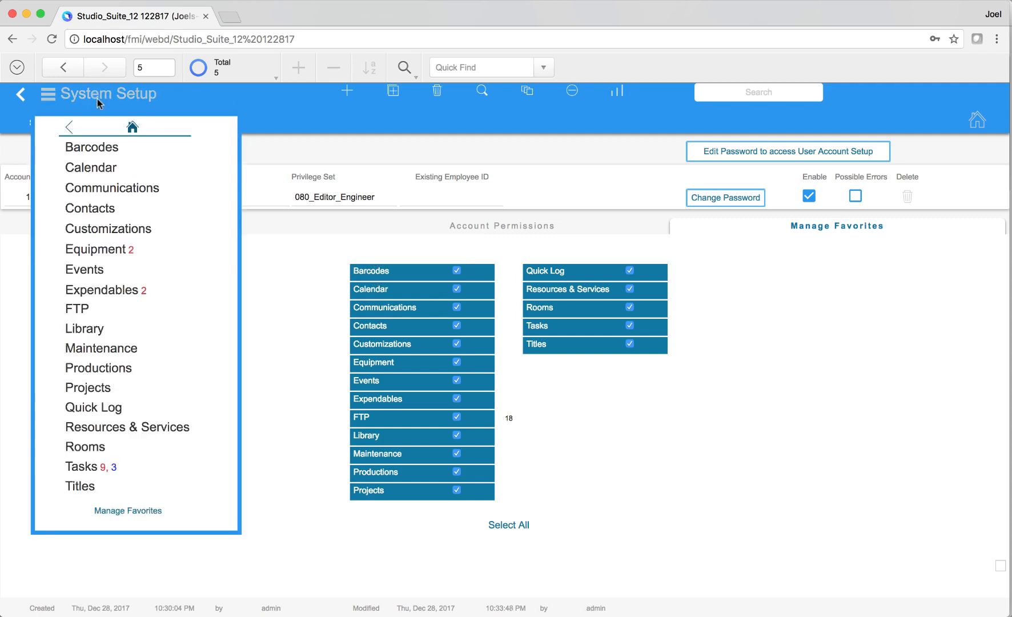
pyautogui.click(292, 276)
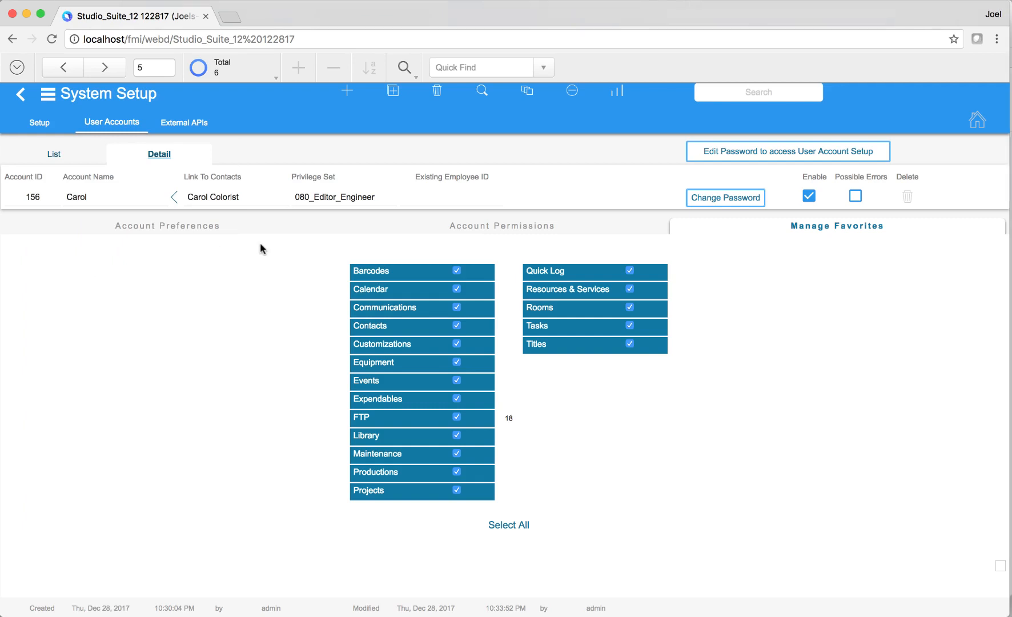
pyautogui.click(102, 102)
pyautogui.click(132, 124)
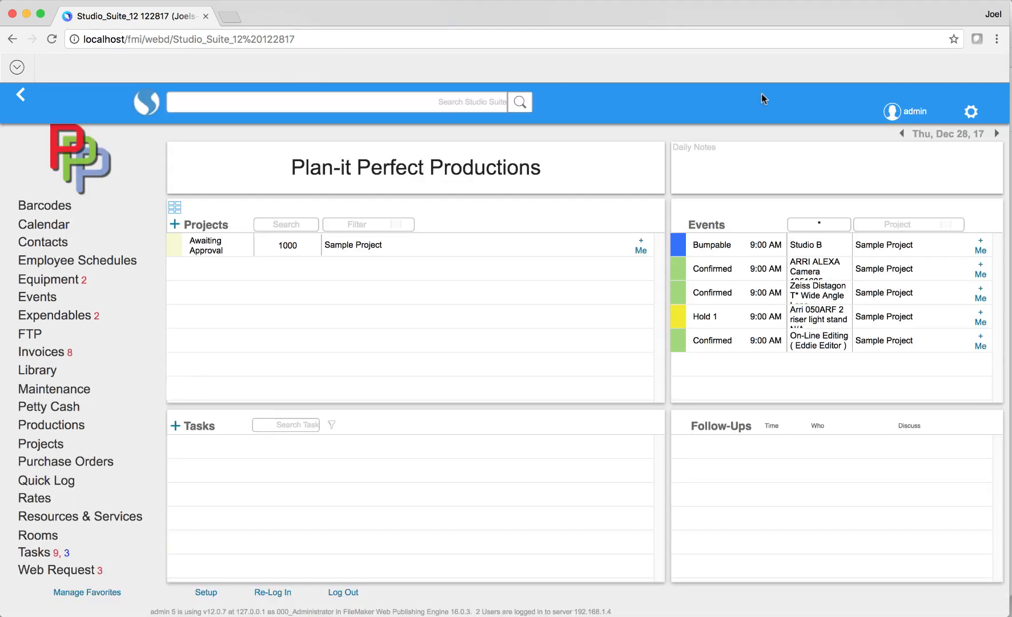
pyautogui.click(972, 111)
pyautogui.click(886, 186)
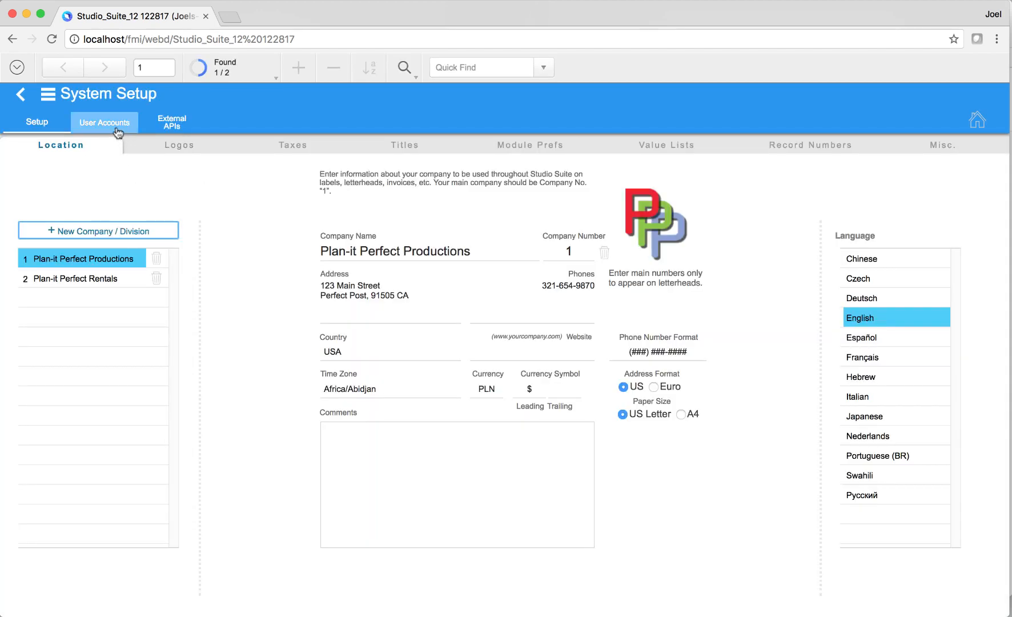
pyautogui.click(119, 130)
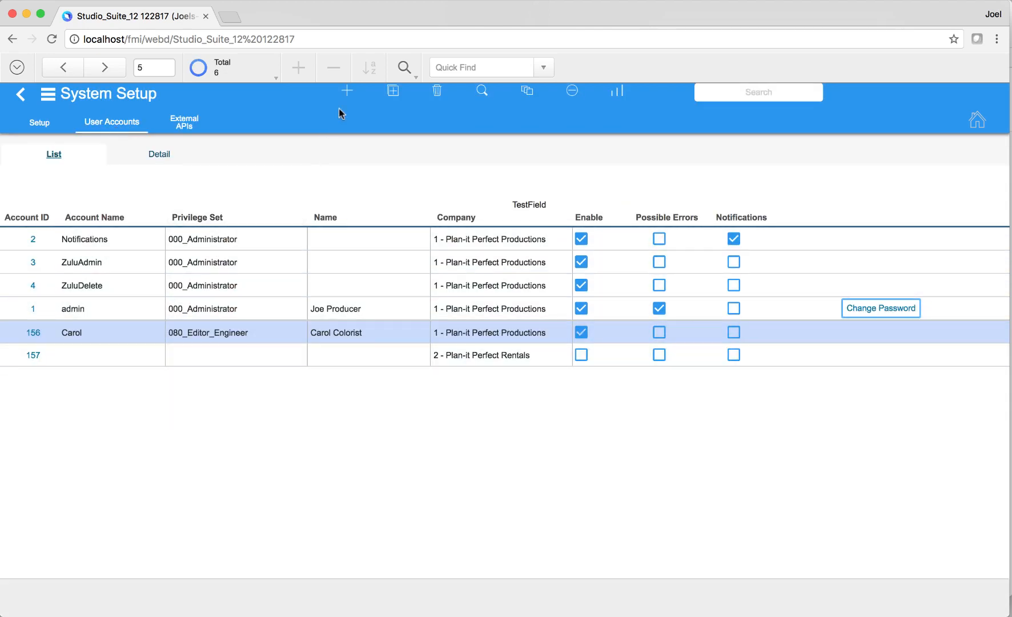
pyautogui.click(977, 120)
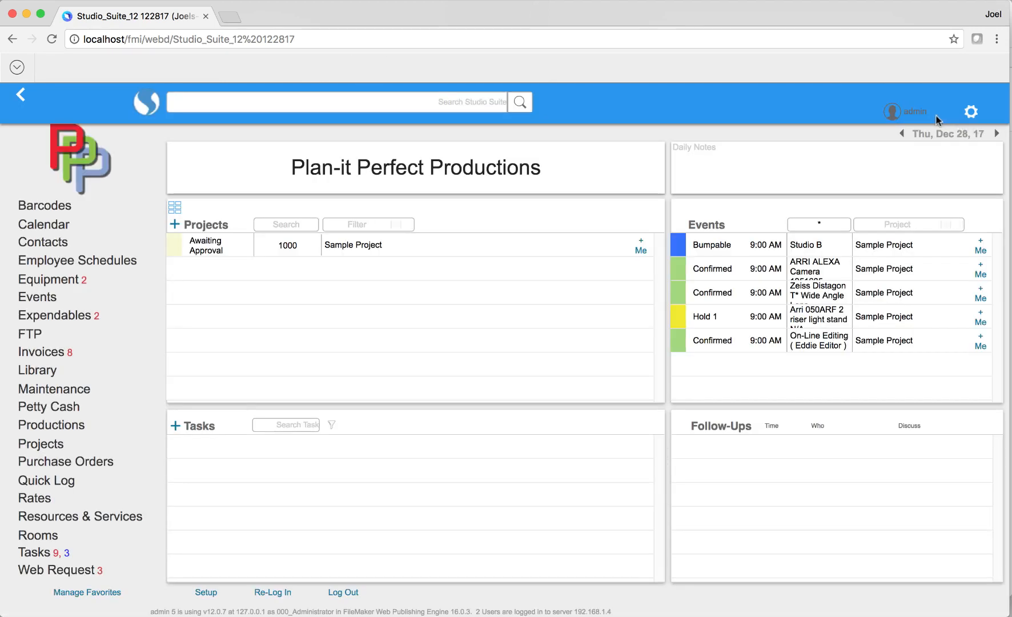
pyautogui.click(913, 113)
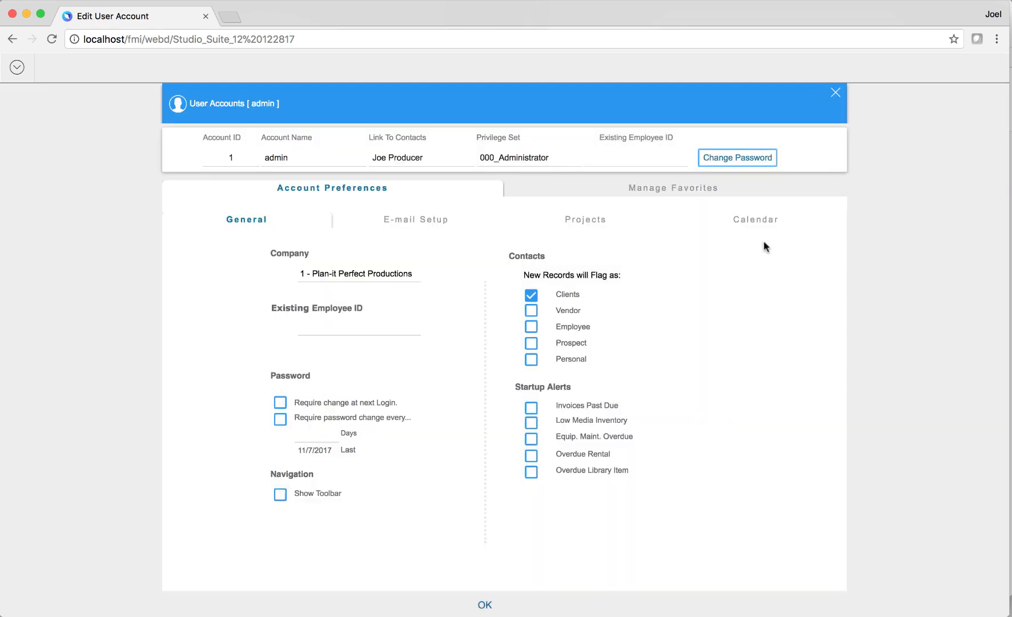
pyautogui.click(449, 224)
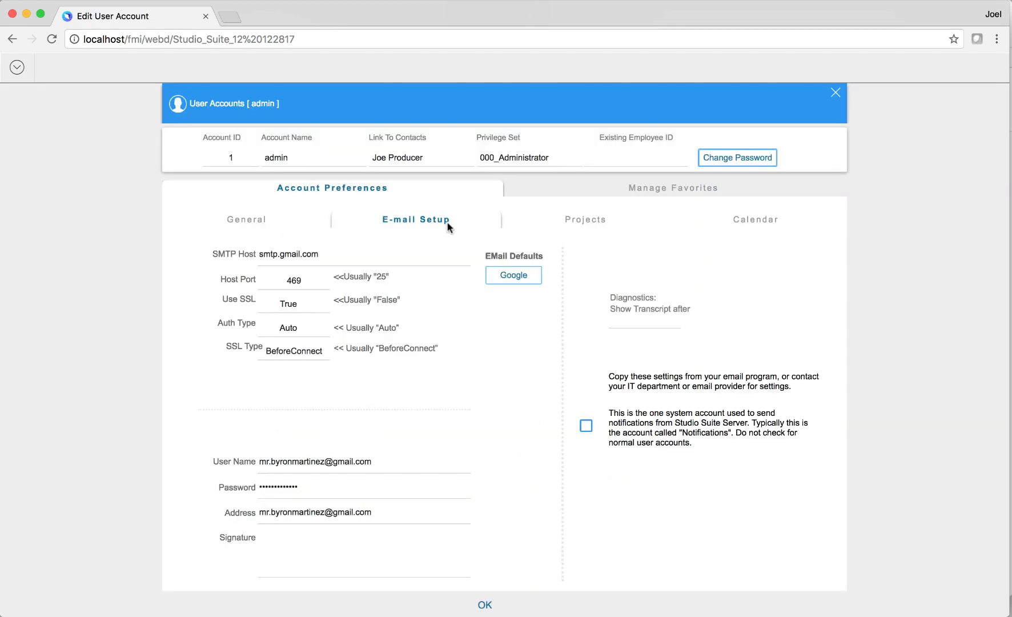
pyautogui.click(568, 221)
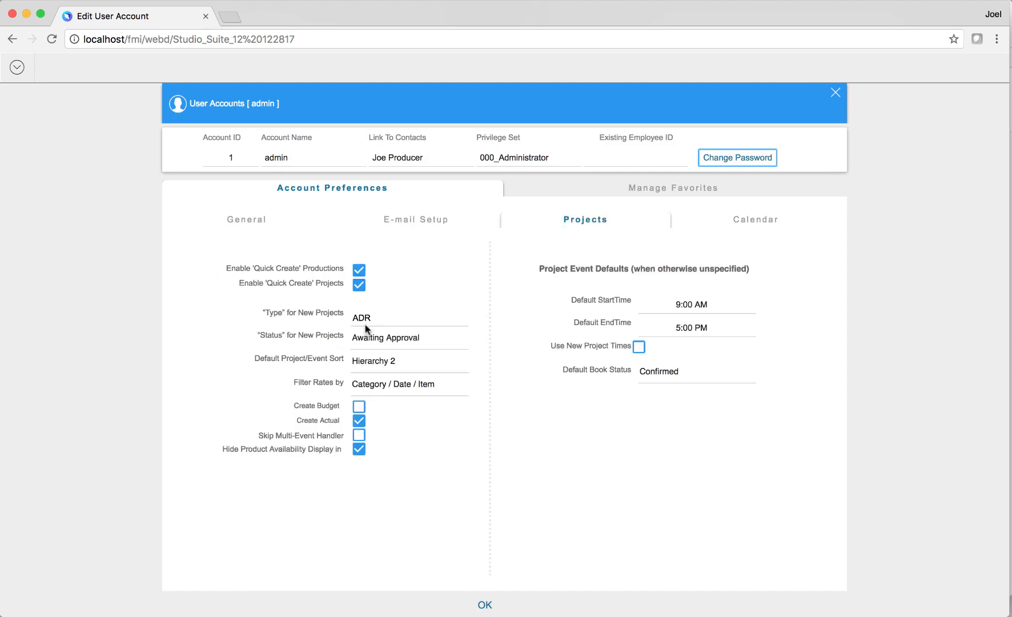
pyautogui.click(651, 192)
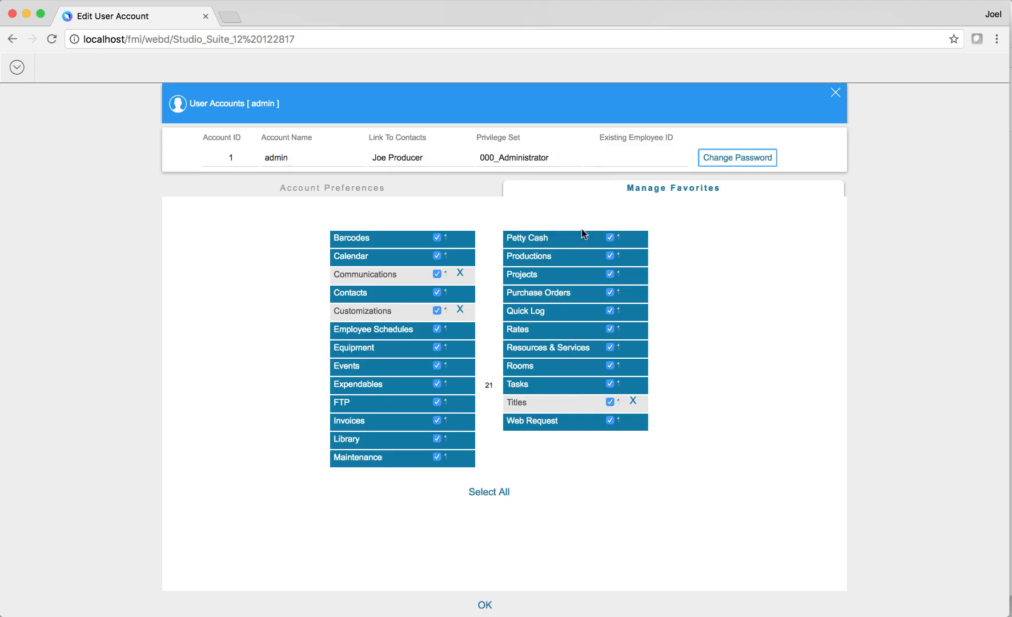
pyautogui.click(482, 606)
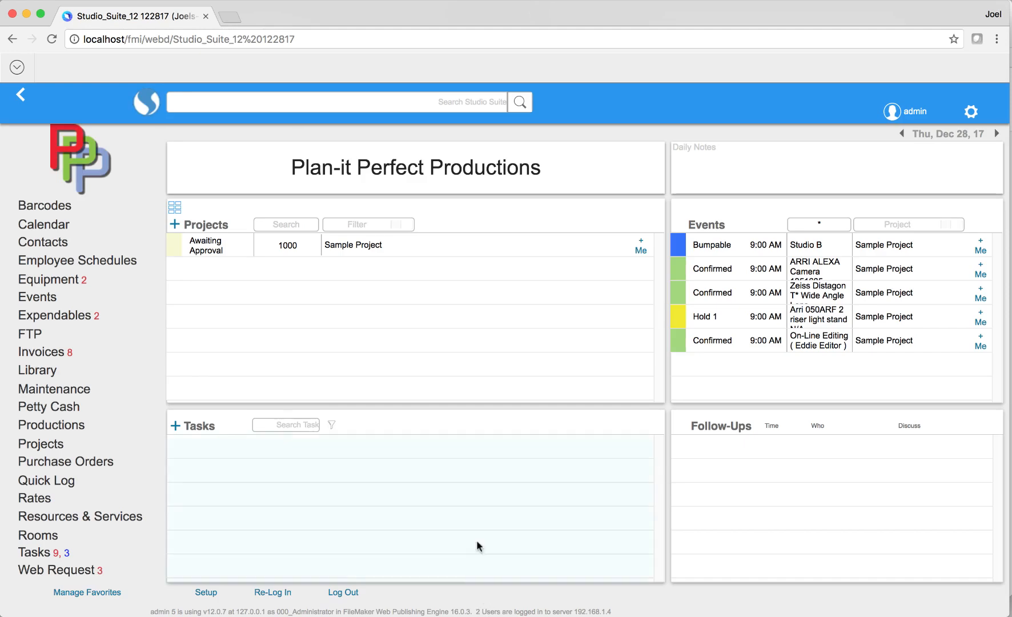
# - Remove Barcodes and FTP from the sidebar favorites and save the list
pyautogui.click(123, 597)
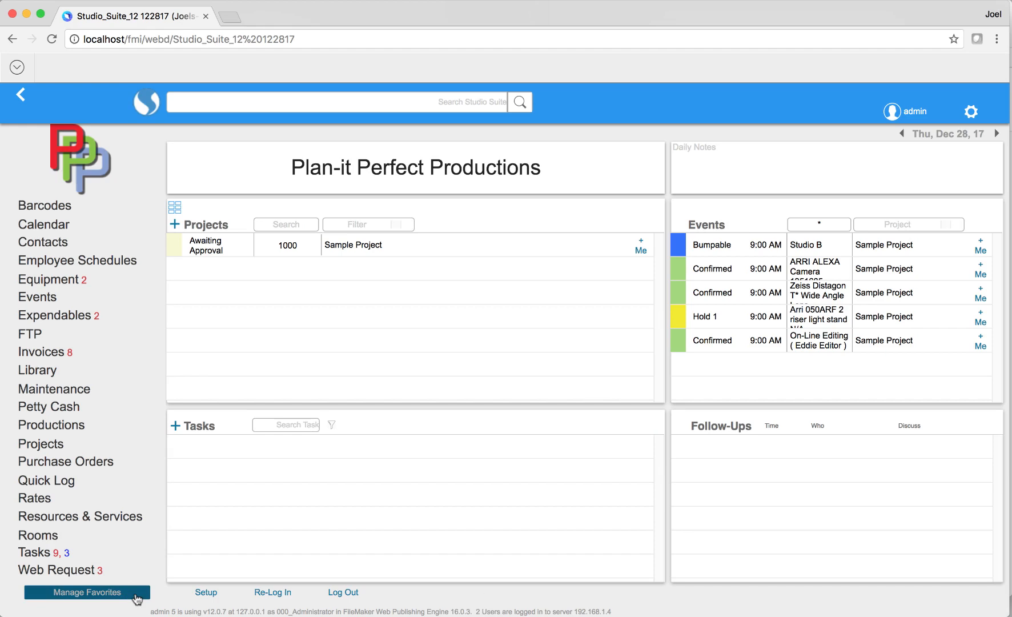
pyautogui.click(137, 599)
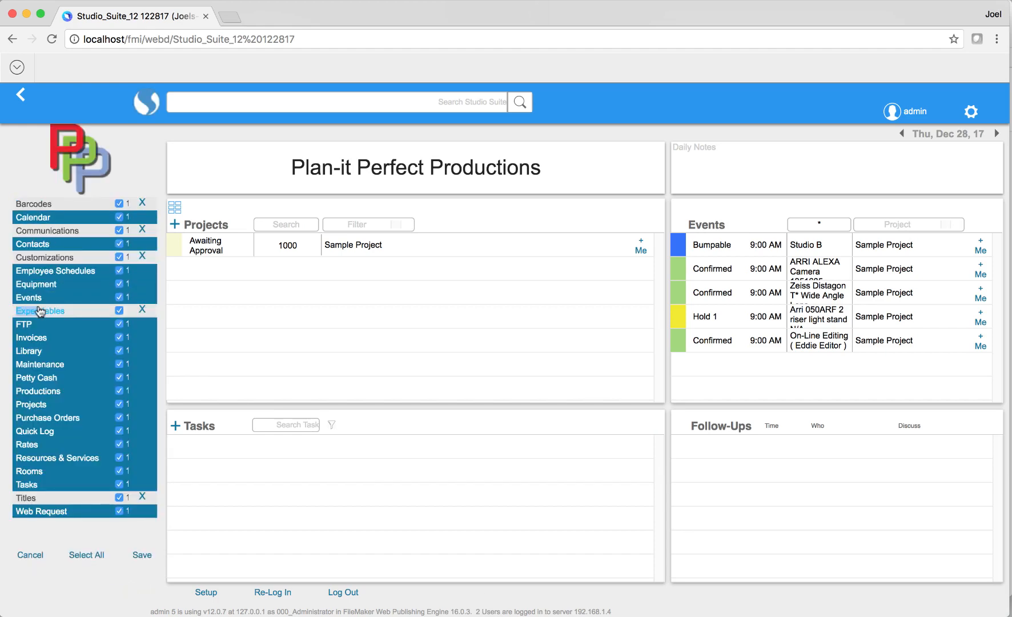
pyautogui.click(141, 555)
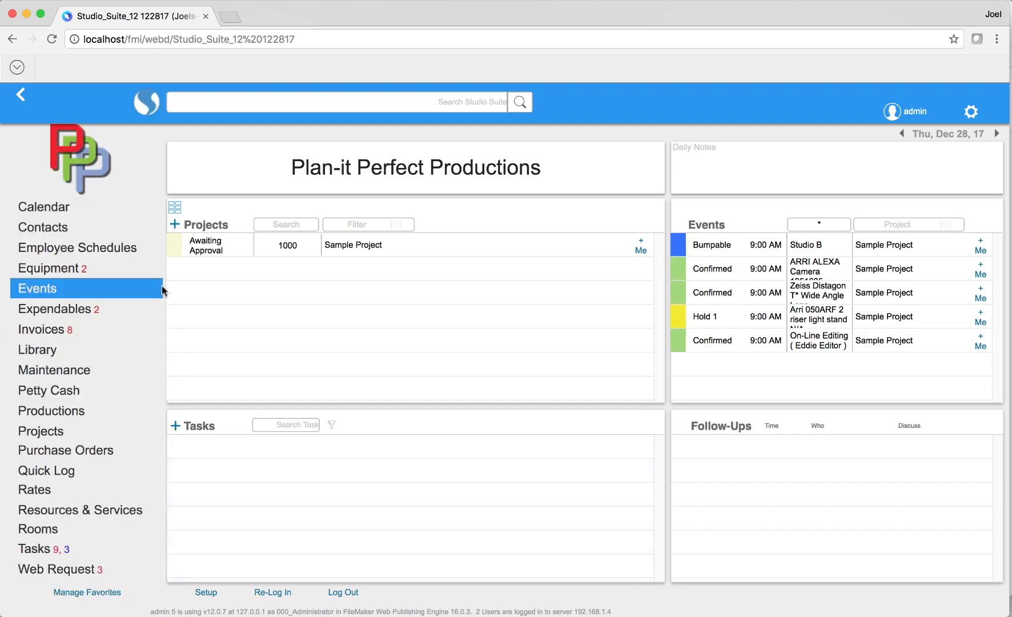